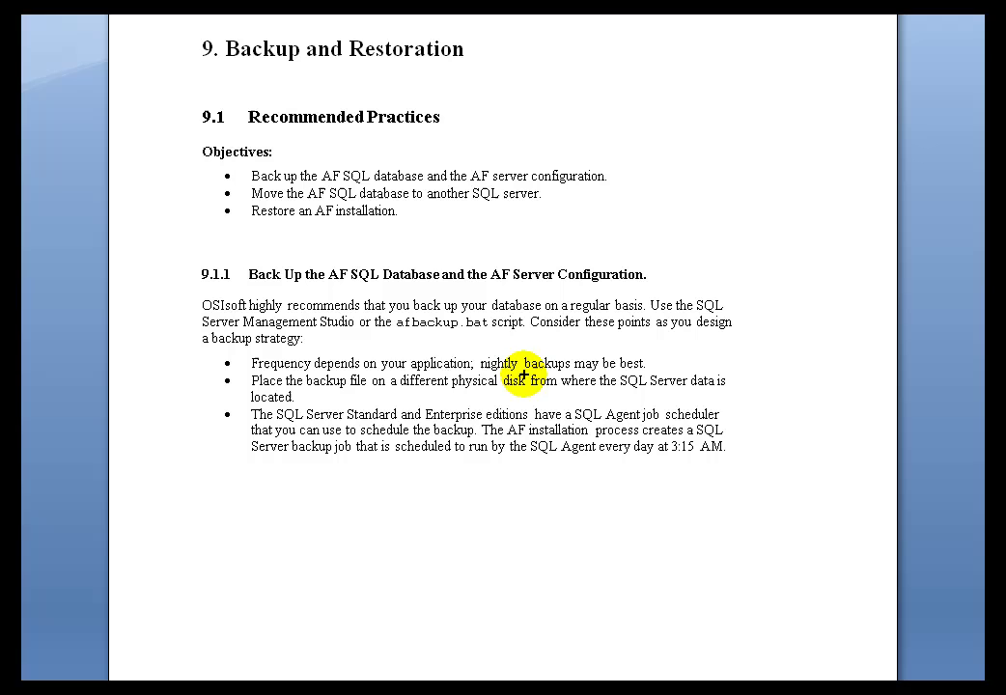
pyautogui.moveTo(406, 372); pyautogui.dragTo(469, 371)
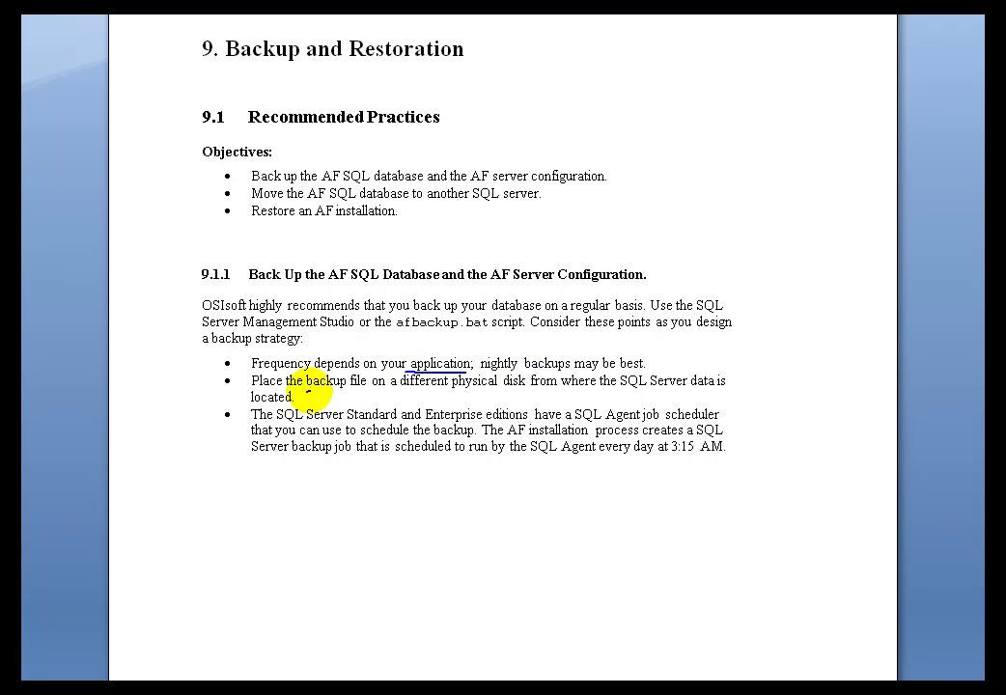
pyautogui.moveTo(307, 393); pyautogui.dragTo(378, 393)
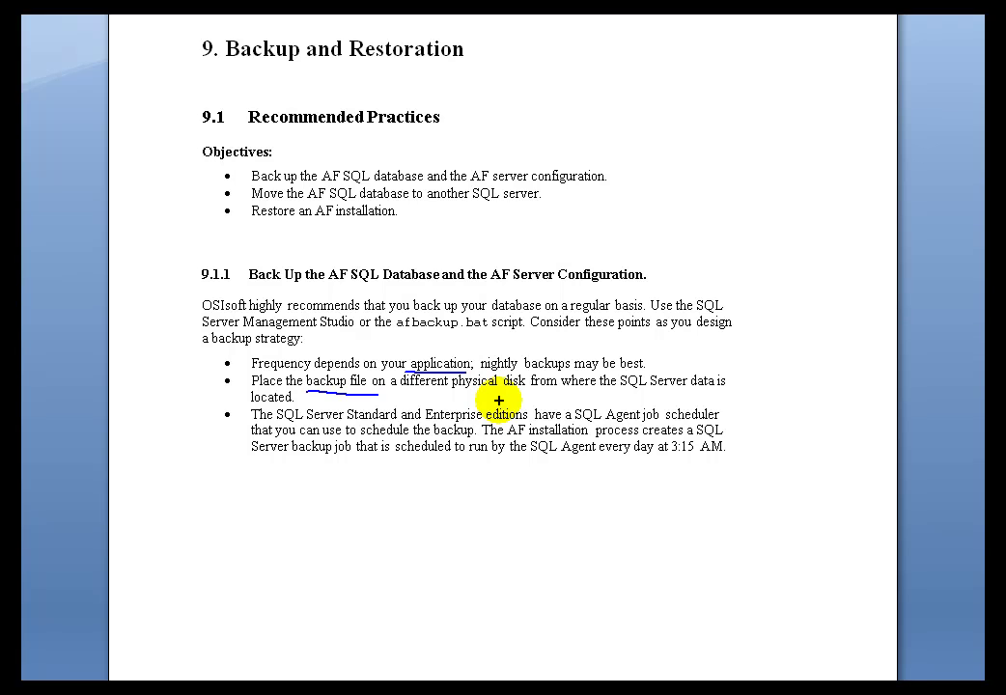
pyautogui.press('Escape')
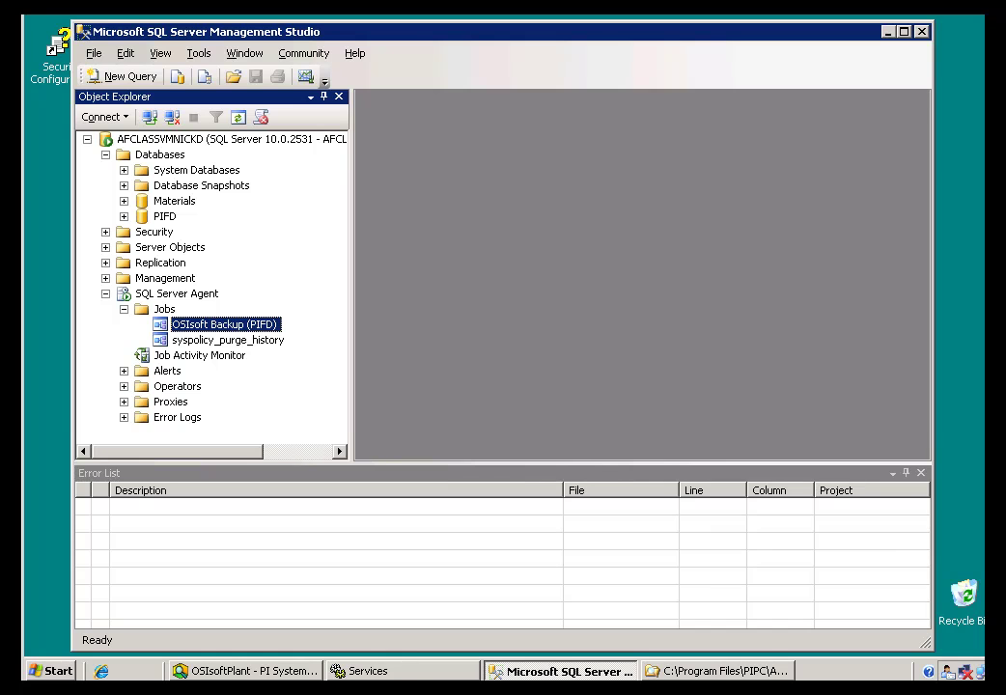
# Check the SQL Server Agent service's status in Services, and return to the SQL Server Agent node in SQL Server Management Studio
pyautogui.click(369, 673)
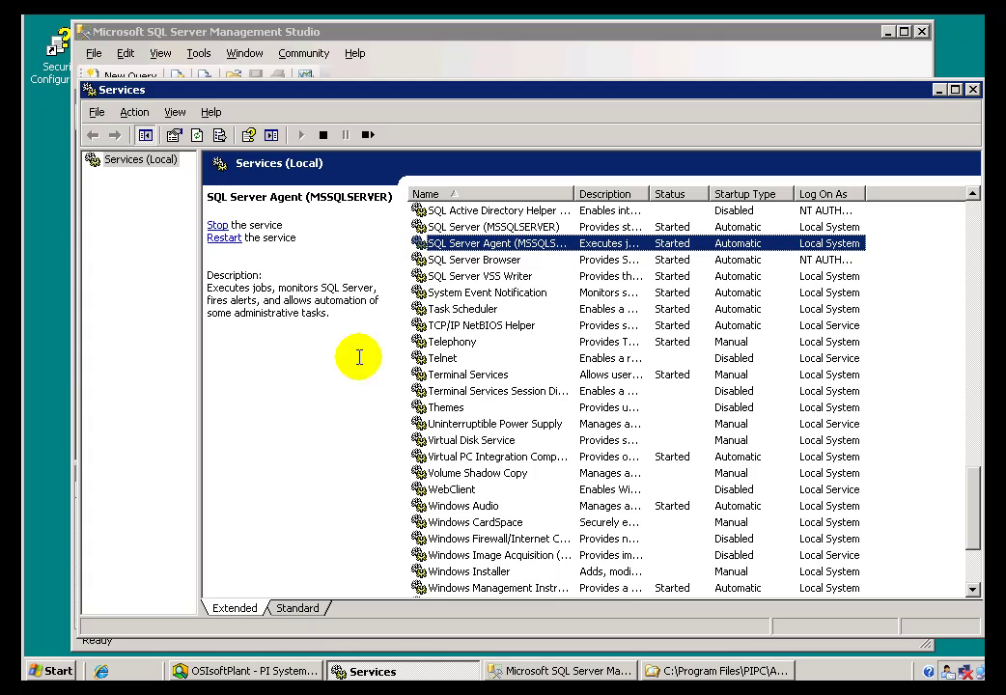
pyautogui.click(522, 673)
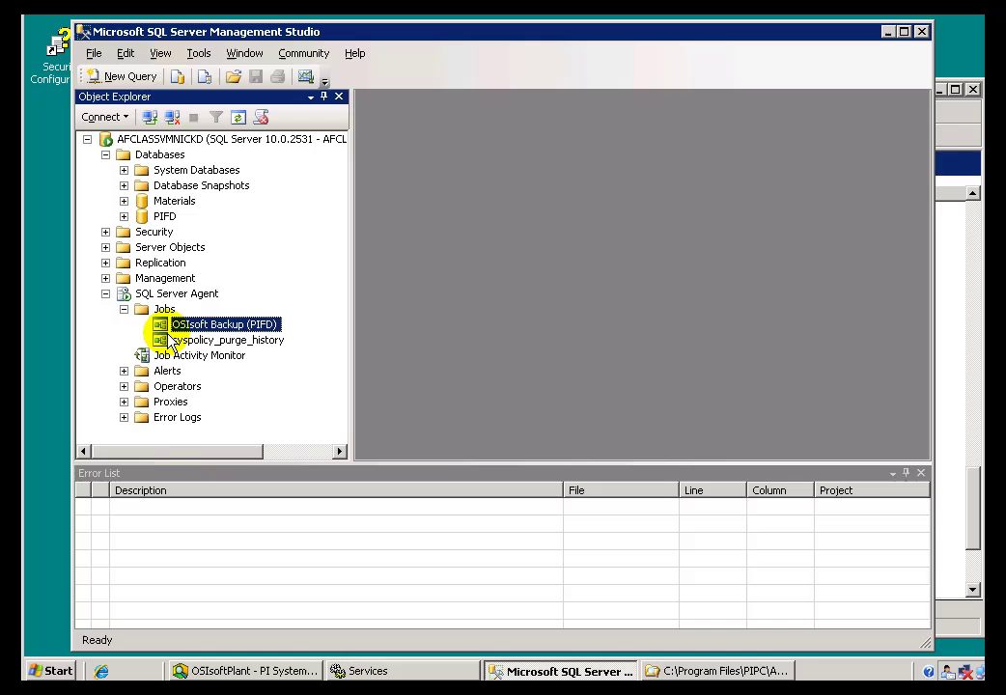
pyautogui.click(126, 297)
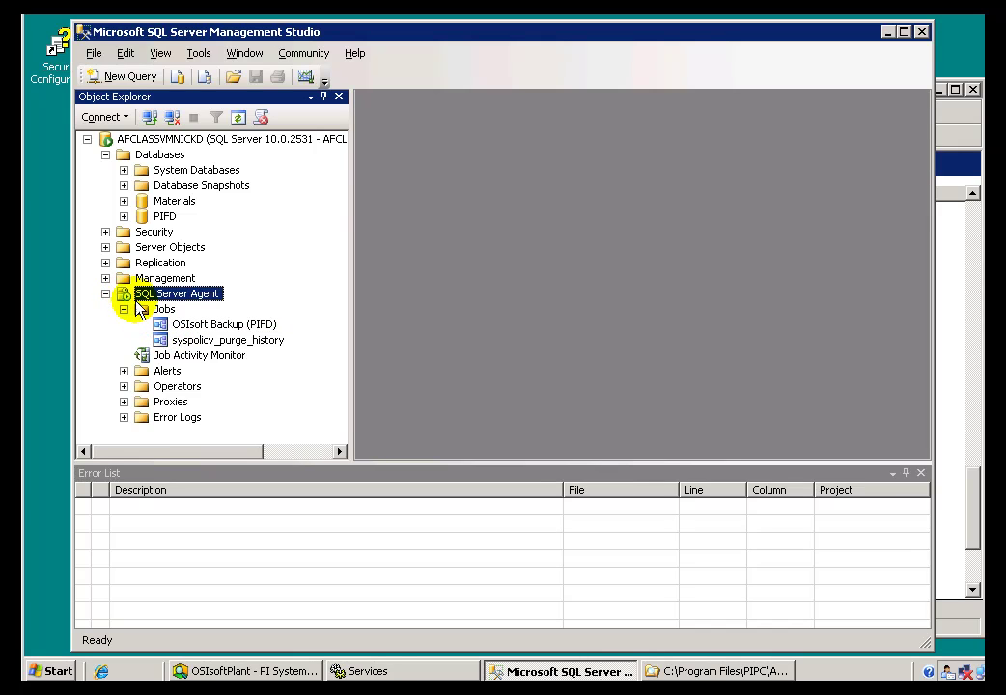
# Review the schedule of the OSIsoft Backup (PIFD) job in its properties and close them without changes
pyautogui.click(165, 329)
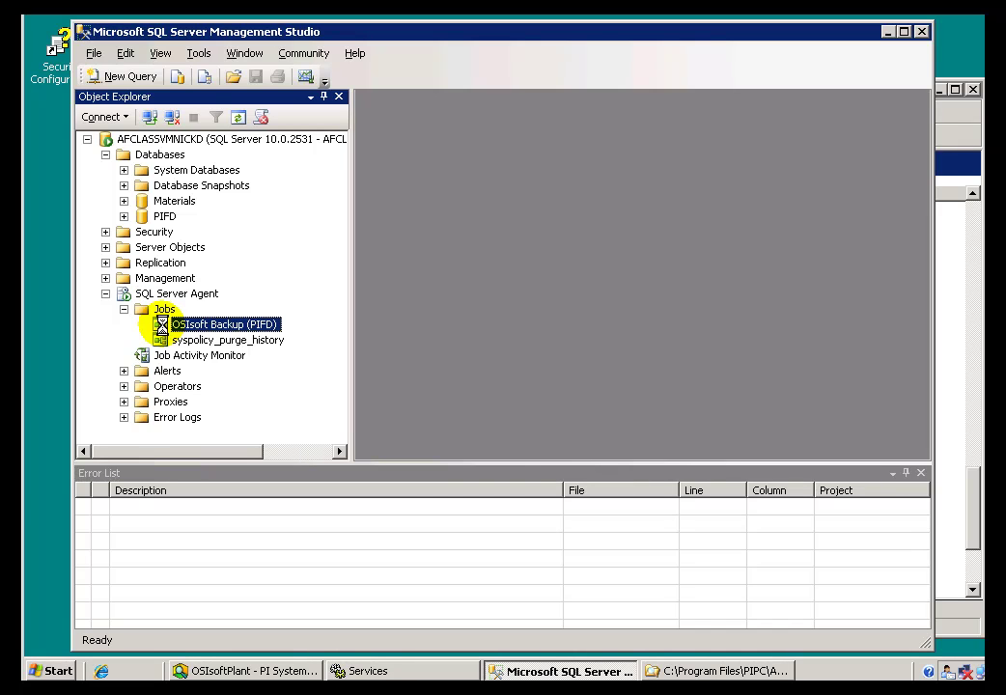
pyautogui.doubleClick(262, 325)
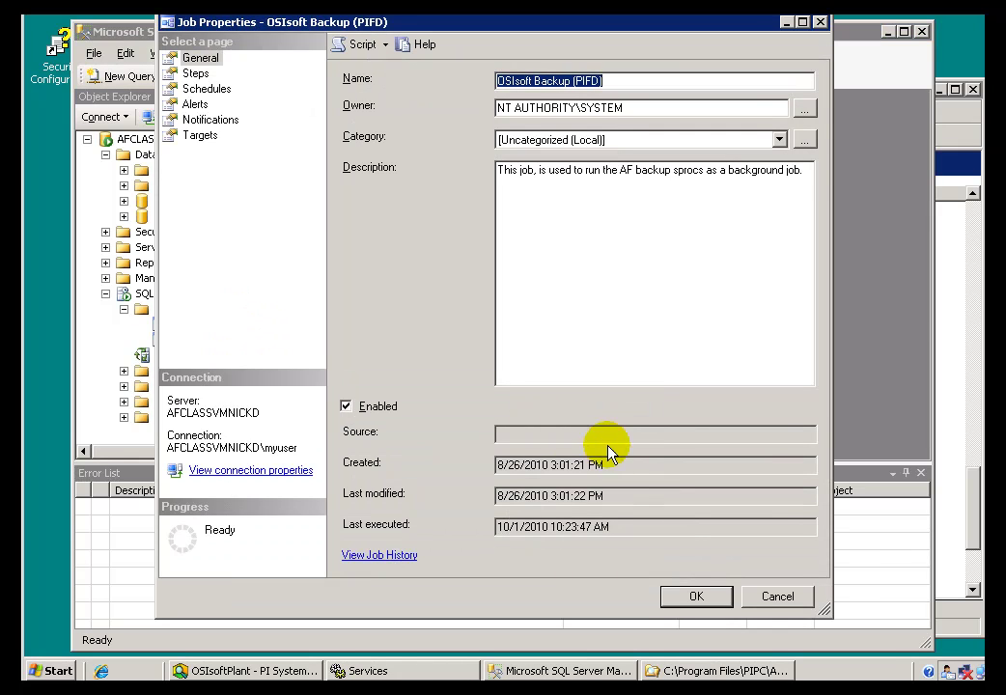
pyautogui.click(191, 88)
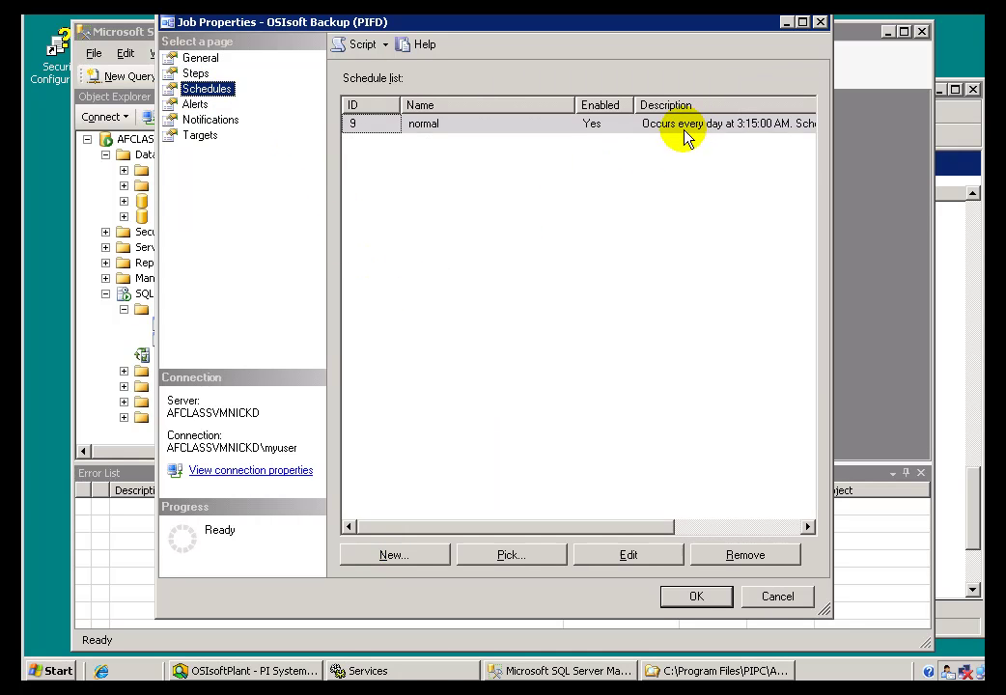
pyautogui.click(770, 599)
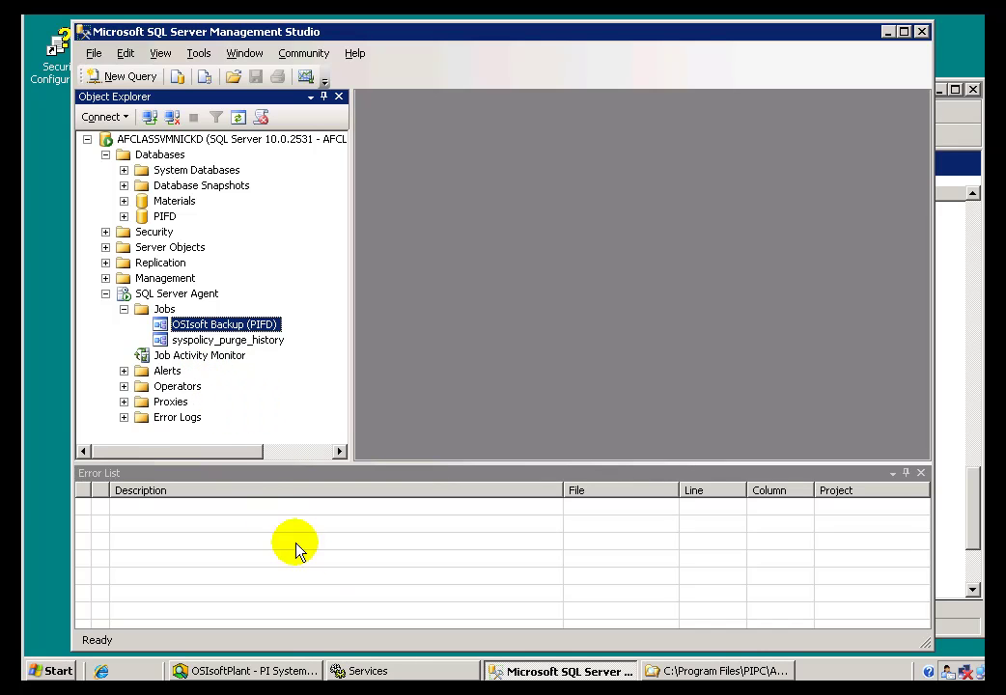
# Open afbackup.bat from C:\Program Files\PIPC\AF\SQL in Notepad and examine the SQLINSTANCE setting near its end
pyautogui.click(668, 671)
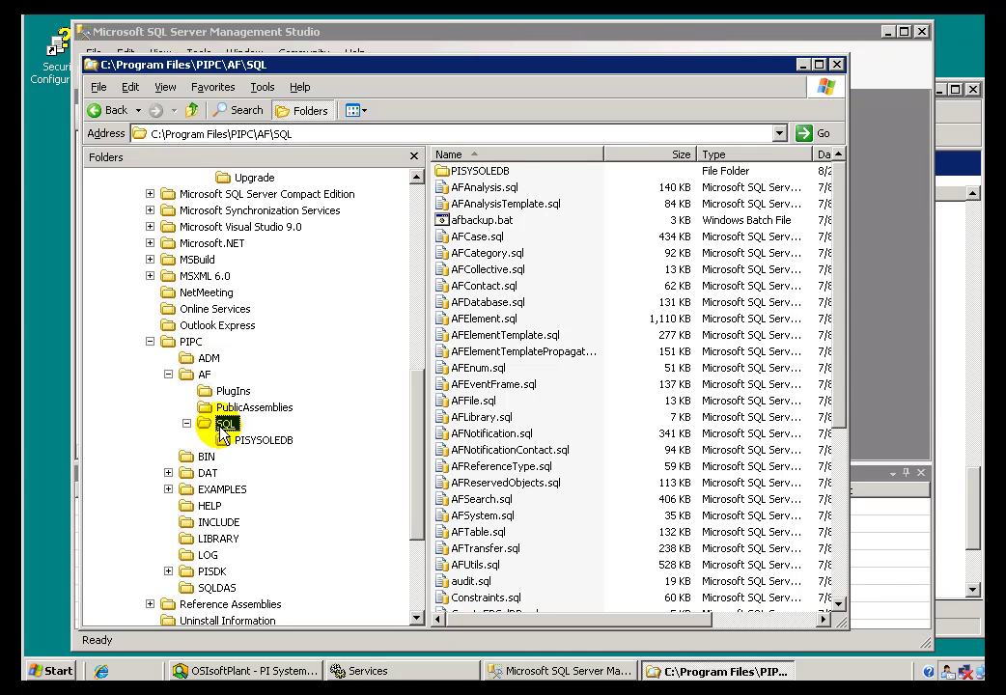
pyautogui.click(454, 225)
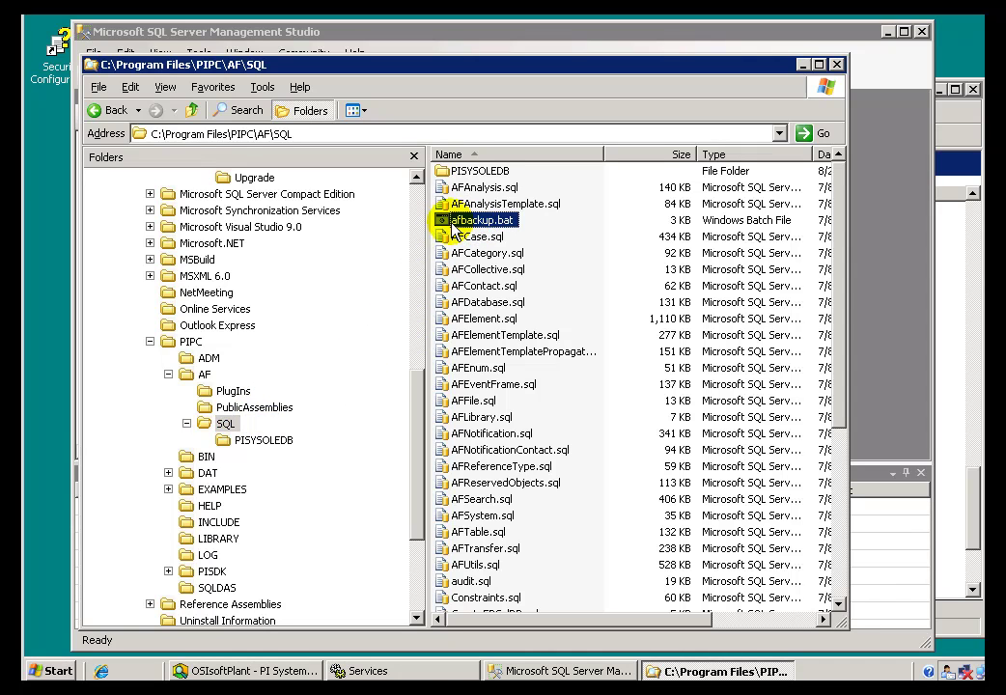
pyautogui.rightClick(447, 223)
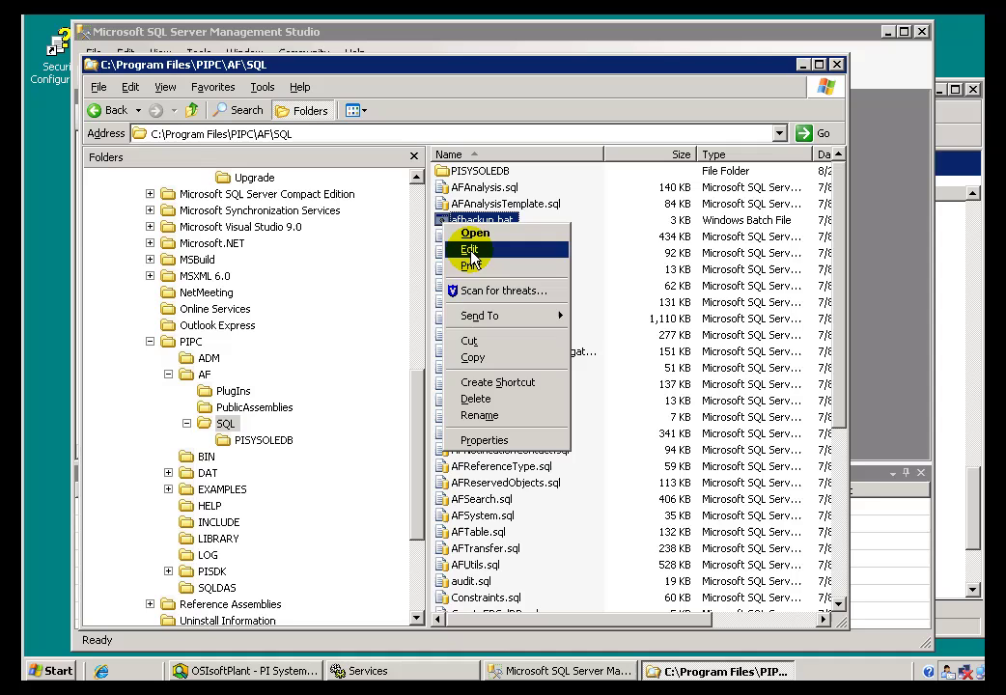
pyautogui.click(470, 251)
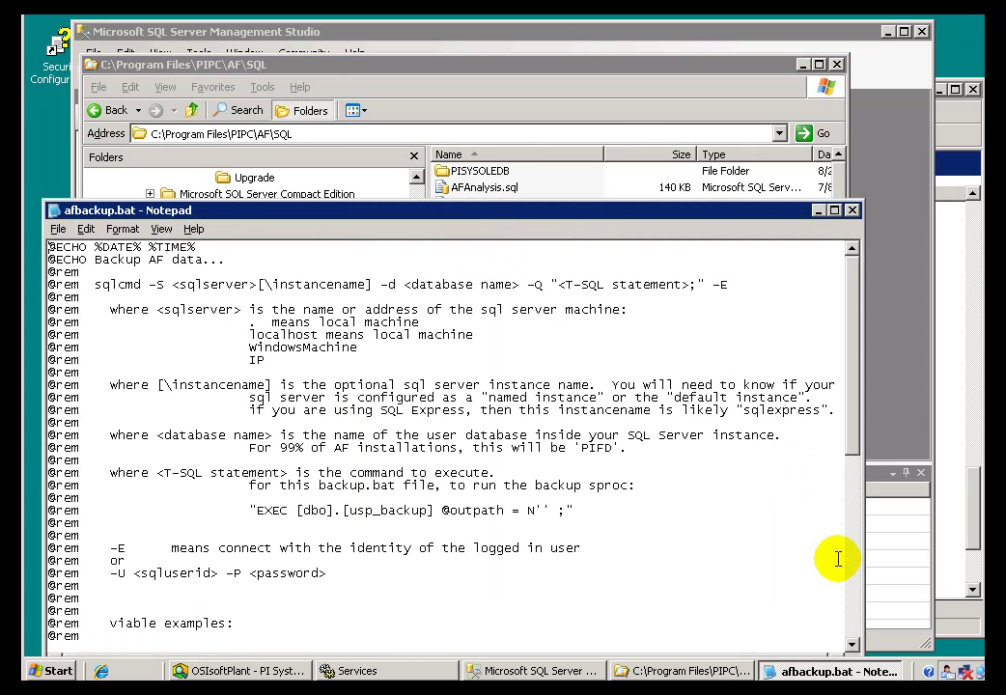
pyautogui.click(854, 601)
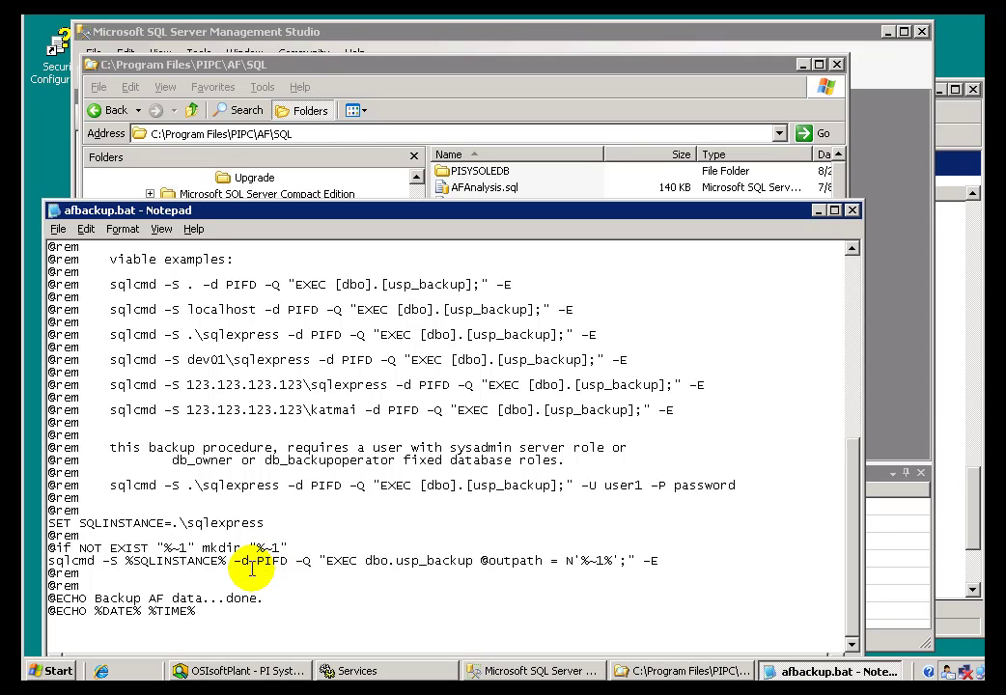
pyautogui.moveTo(173, 522); pyautogui.dragTo(267, 524)
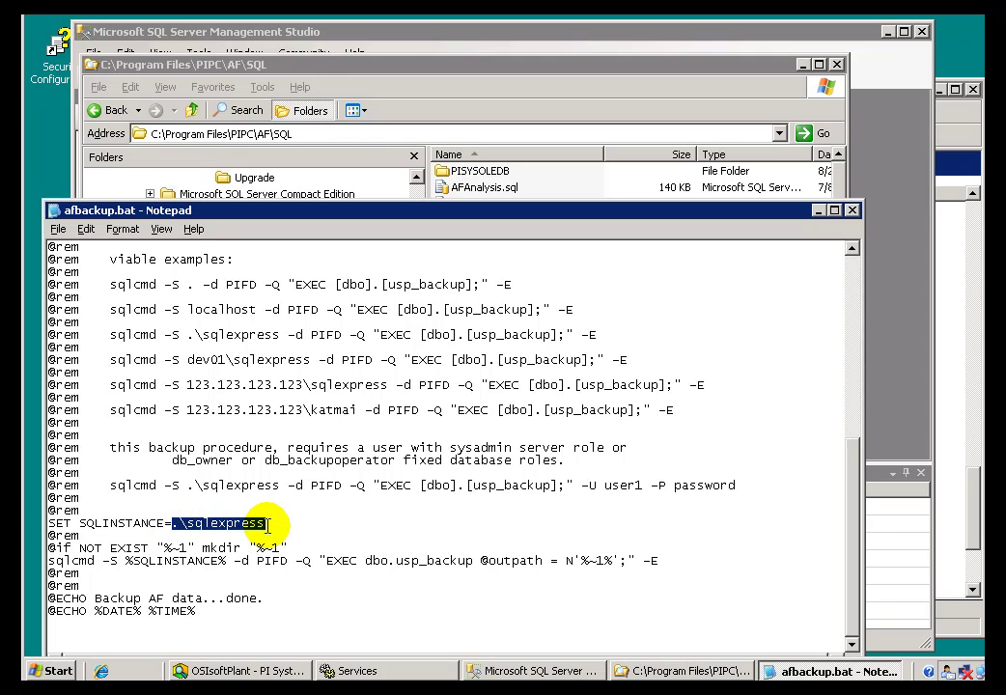
pyautogui.click(272, 524)
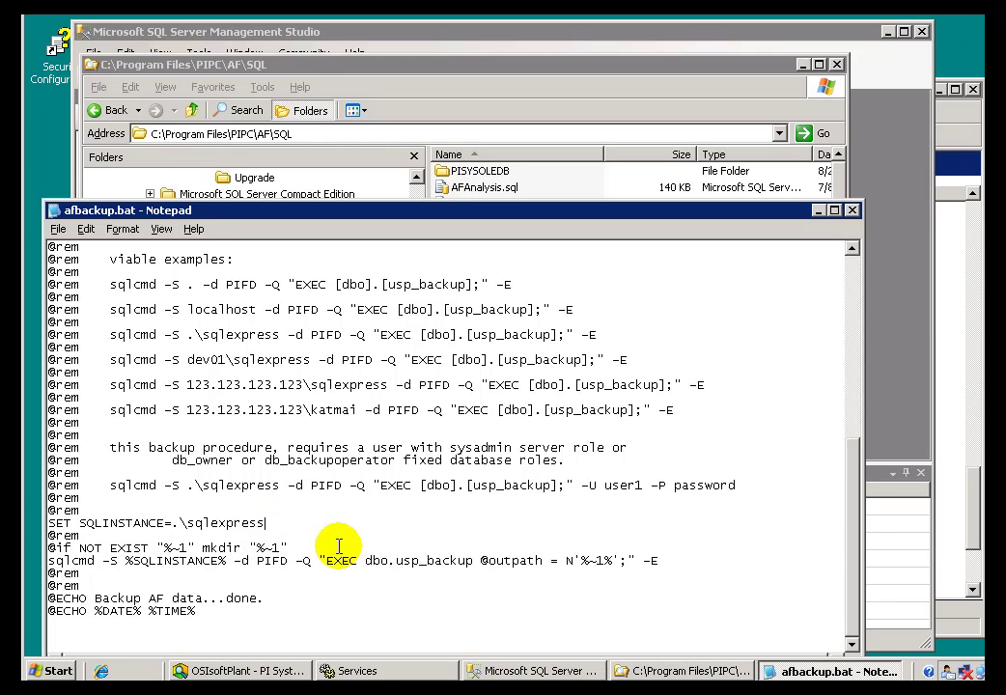
# Switch to Windows Explorer and examine the path and backup files of the MSSQL Backup folder under MSSQL10.MSSQLSERVER
pyautogui.click(636, 671)
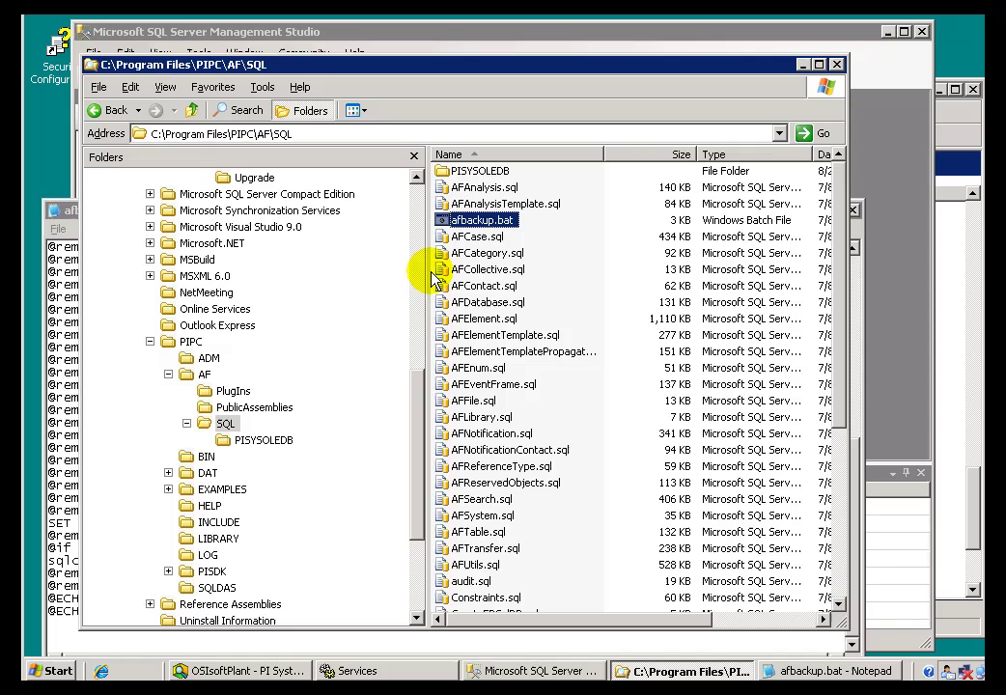
pyautogui.scroll(9, 421, 234)
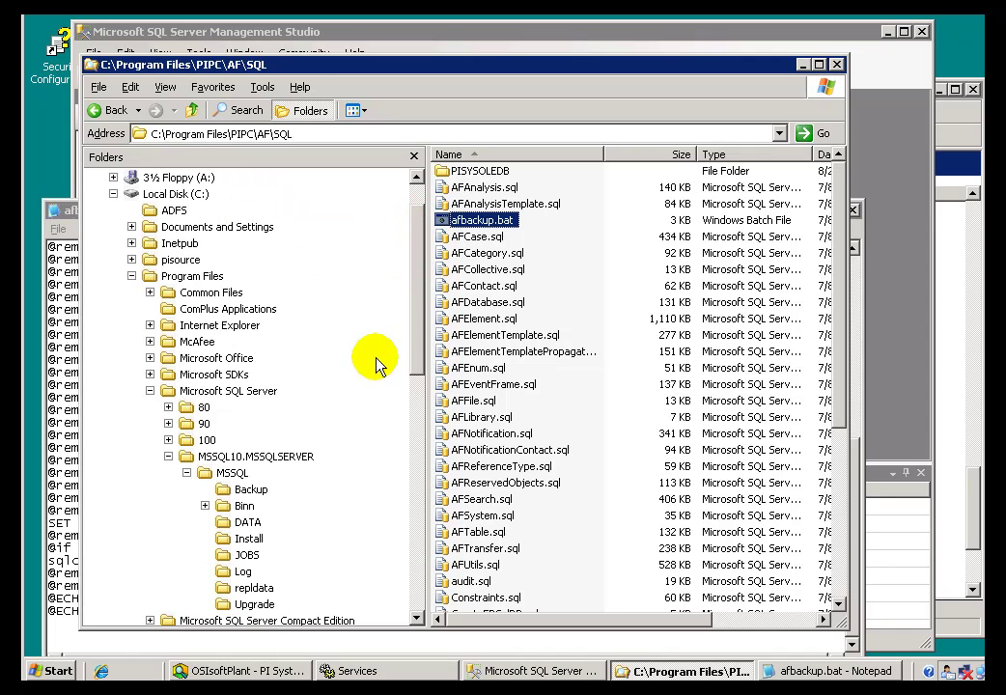
pyautogui.click(251, 491)
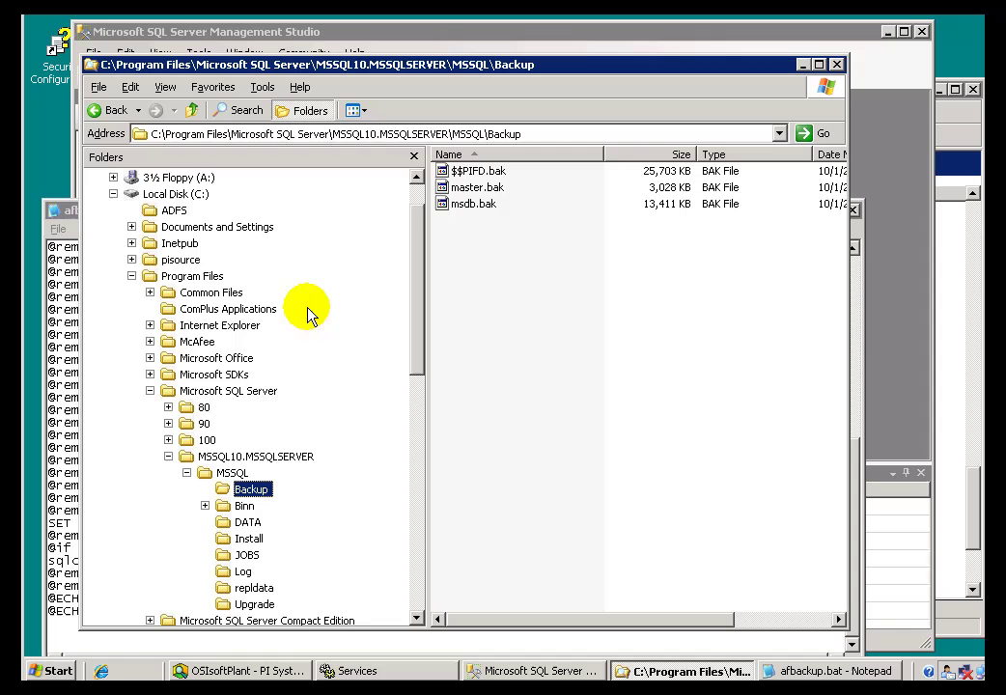
pyautogui.click(368, 134)
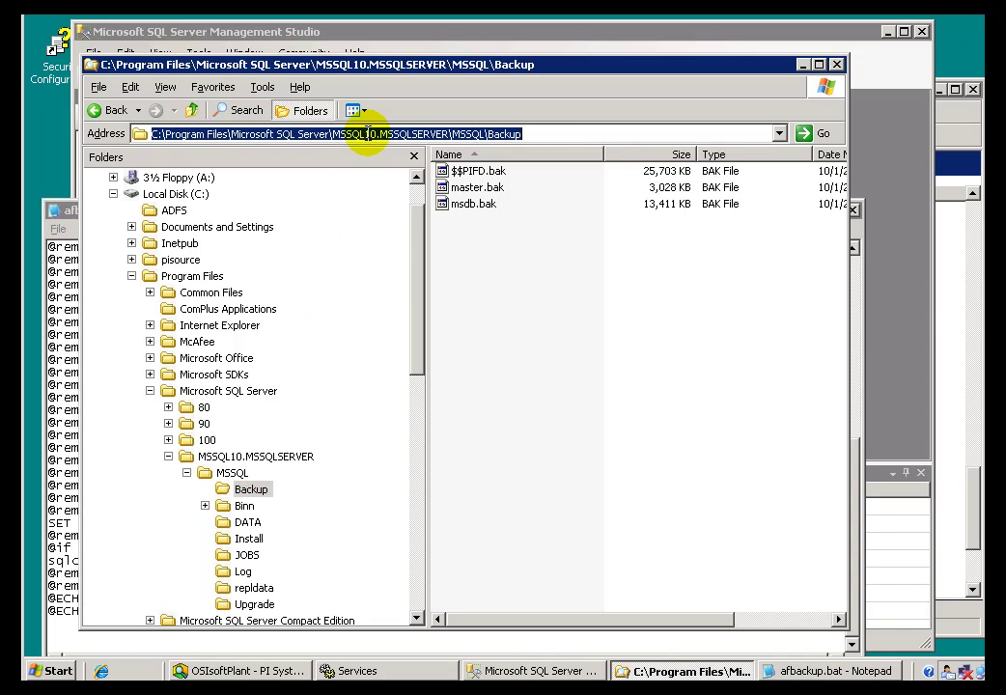
pyautogui.click(537, 135)
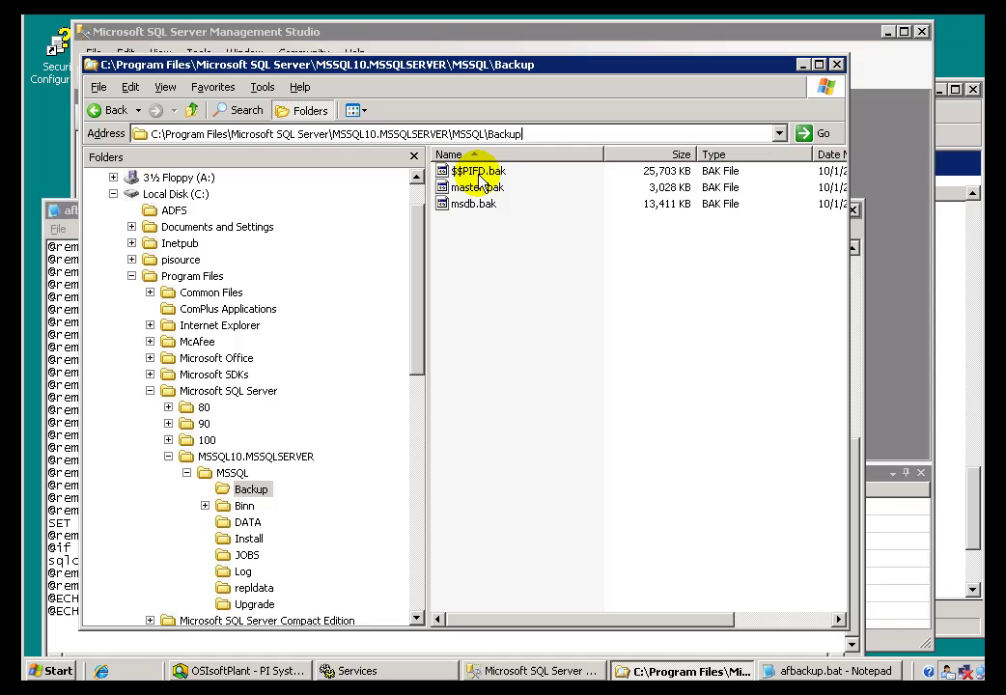
pyautogui.moveTo(490, 179)
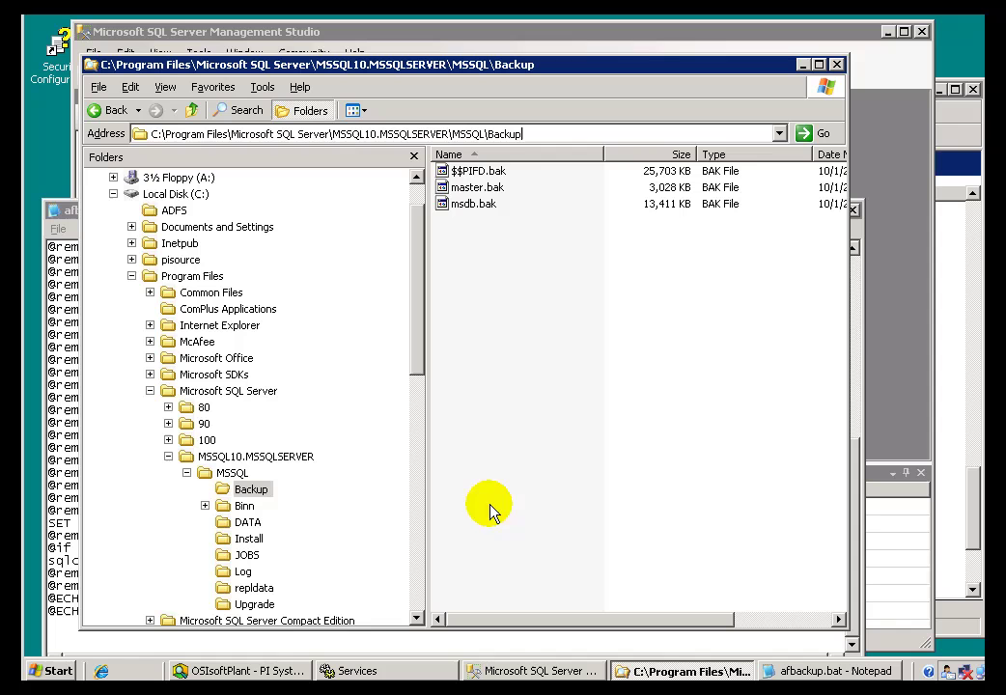
# Switch to SQL Server Management Studio and exit it
pyautogui.click(518, 675)
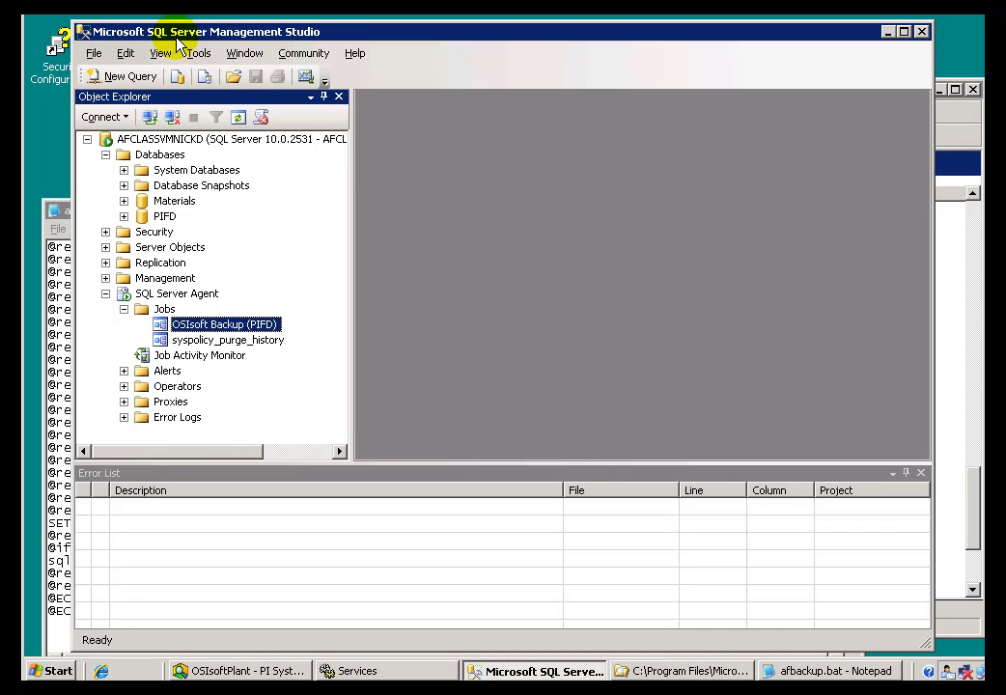
pyautogui.click(94, 55)
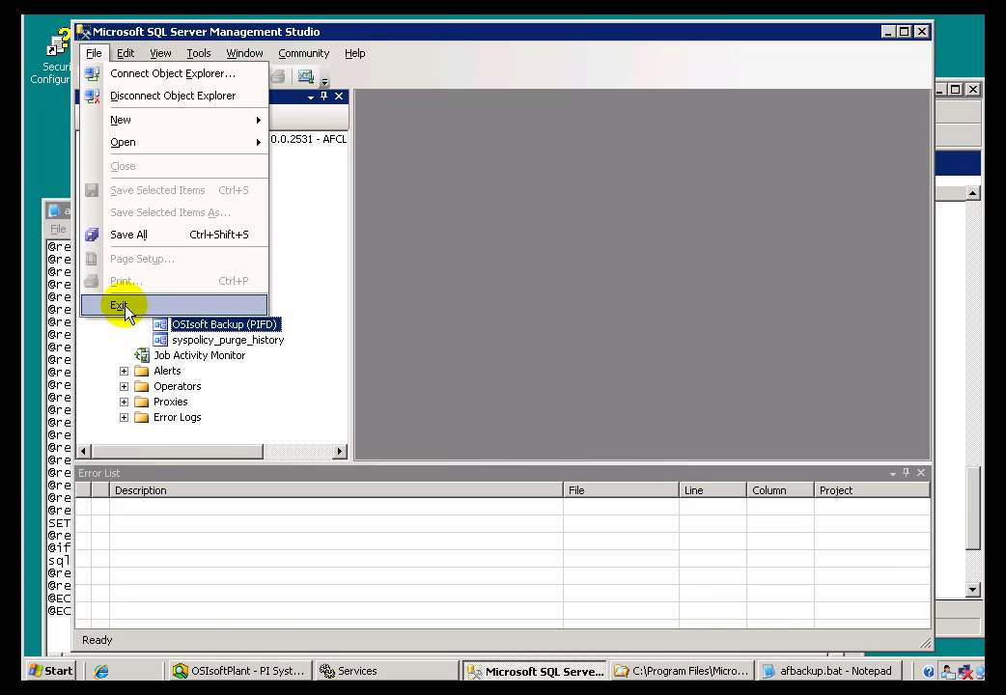
pyautogui.click(125, 307)
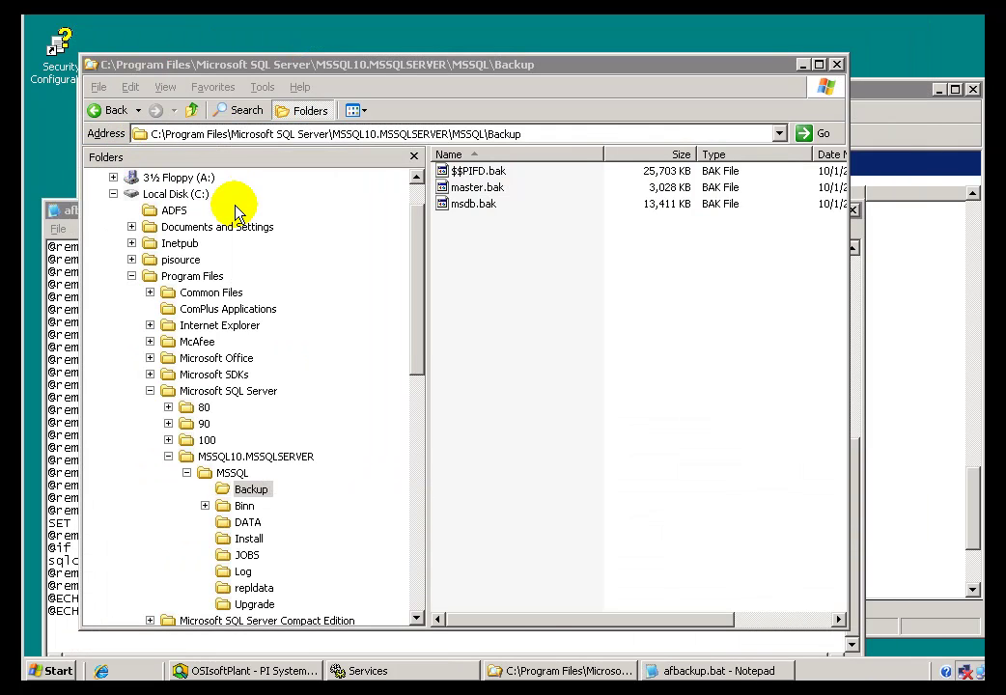
# Collapse the Program Files folder in Windows Explorer and show the root contents of the C: drive
pyautogui.click(246, 68)
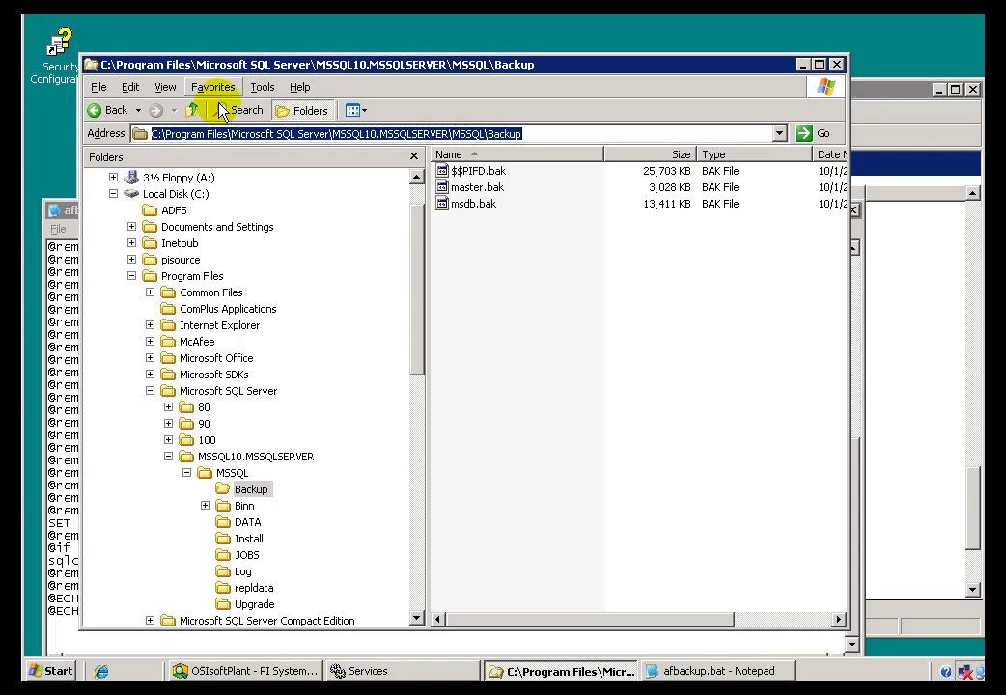
pyautogui.click(132, 277)
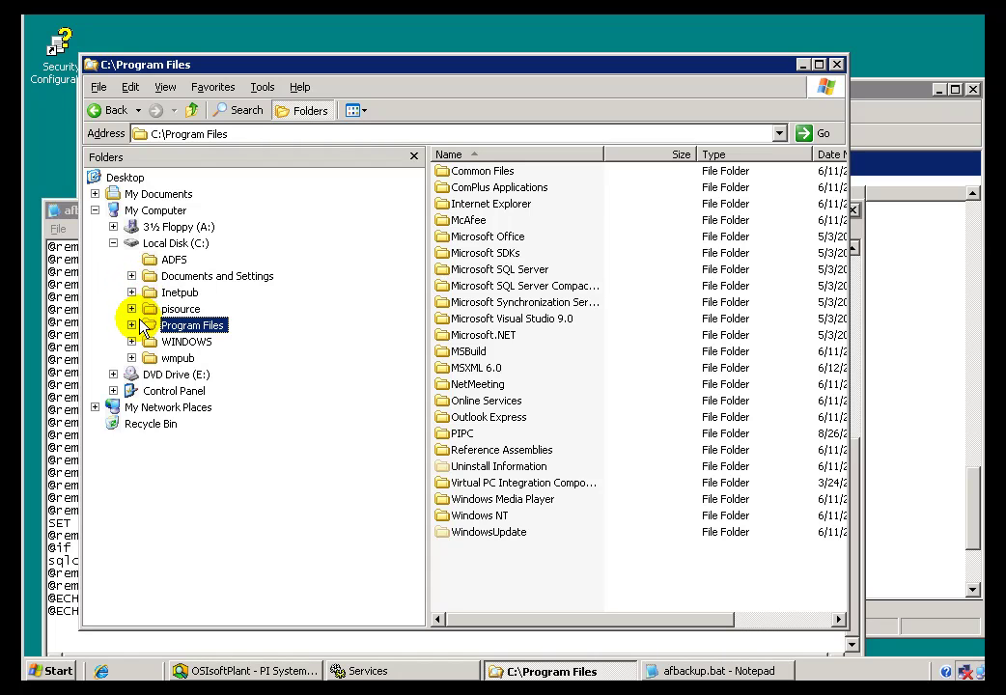
pyautogui.click(168, 245)
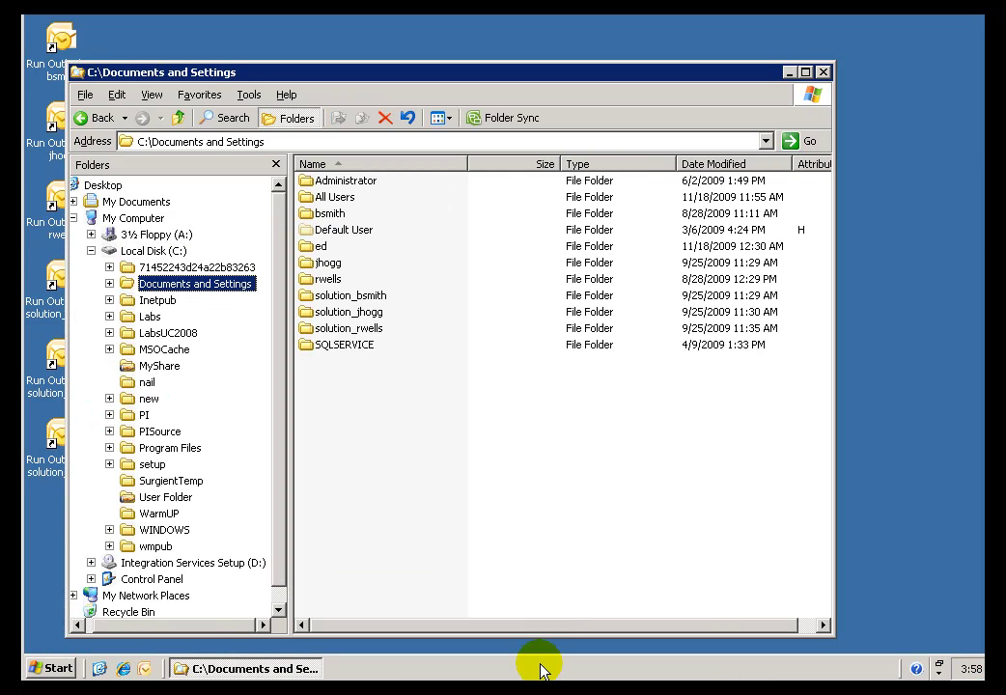
# Browse to the C:\PI\adm folder on the PI Server machine and locate the pibackup.bat script
pyautogui.click(109, 415)
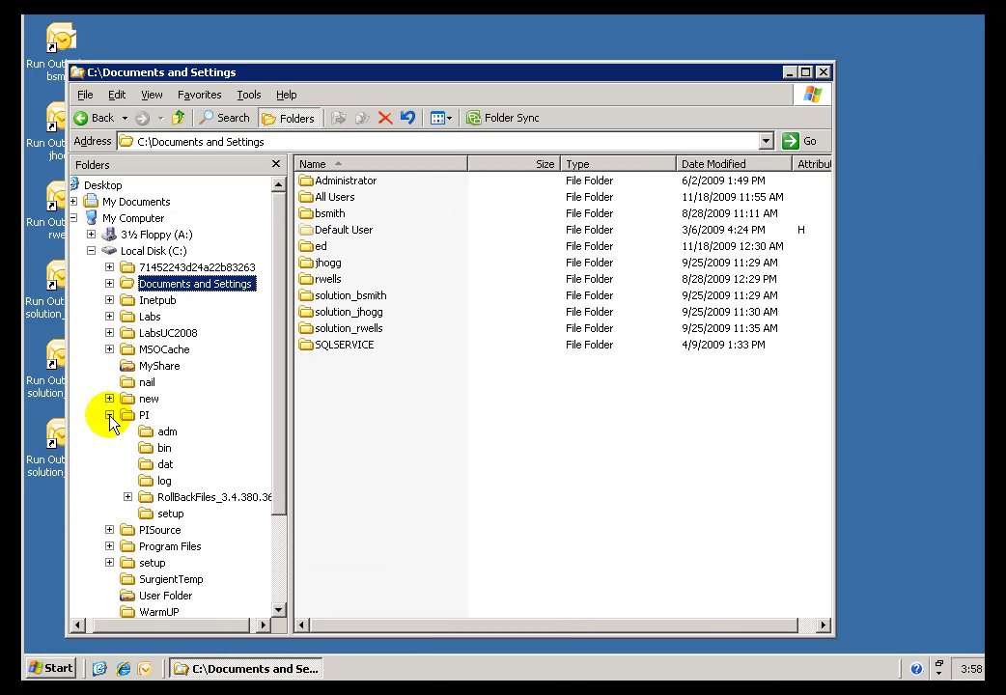
pyautogui.click(143, 415)
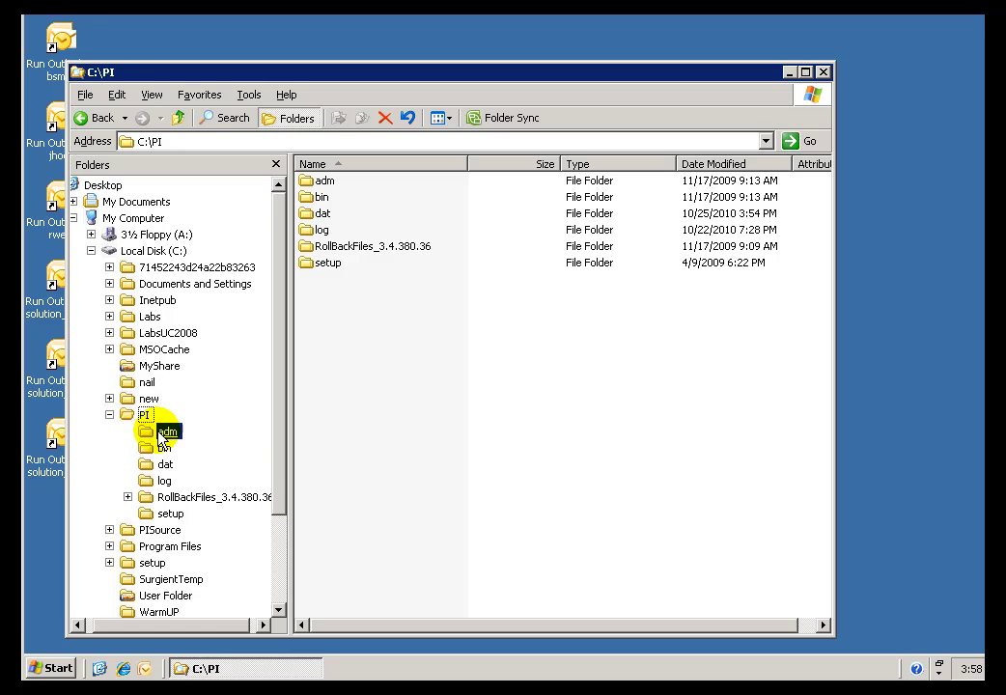
pyautogui.click(161, 435)
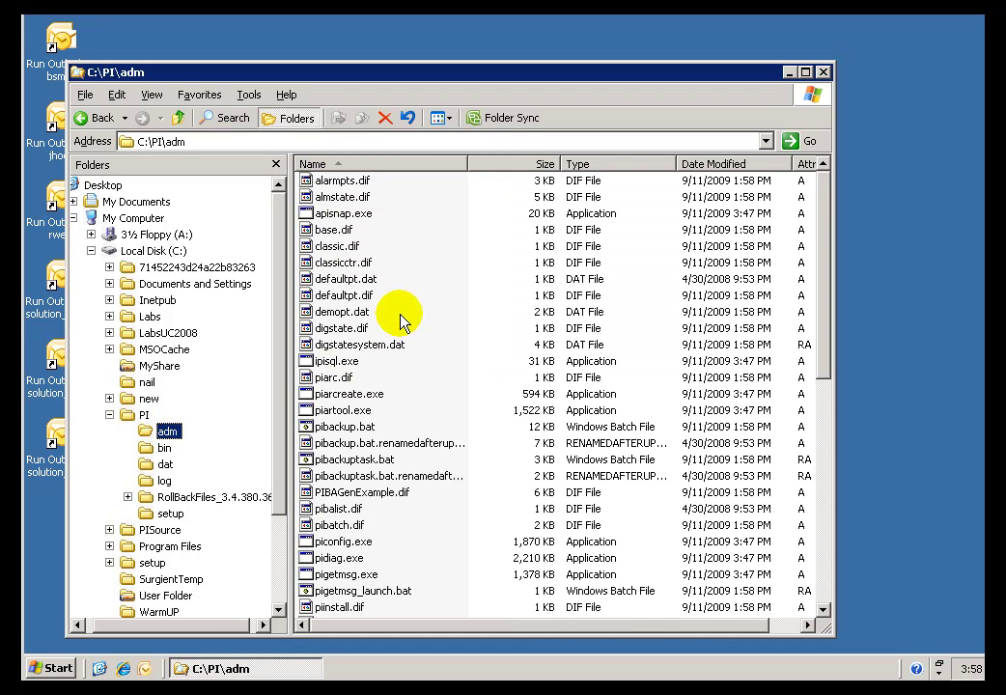
pyautogui.click(319, 428)
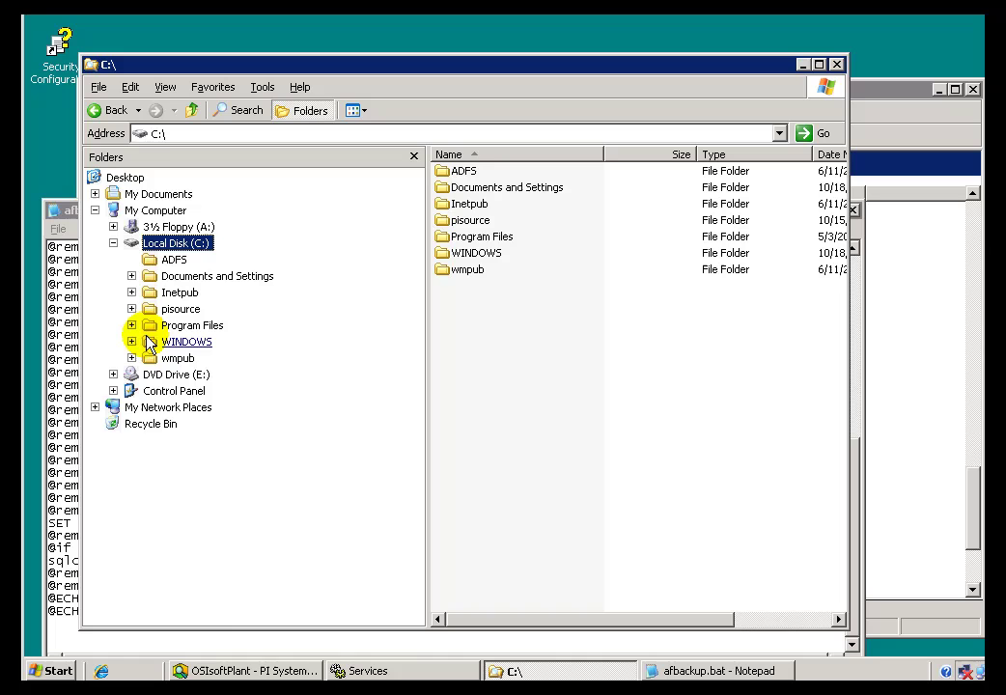
# Browse to the C:\Program Files\PIPC\AF\SQL folder on the AF Server machine
pyautogui.click(131, 327)
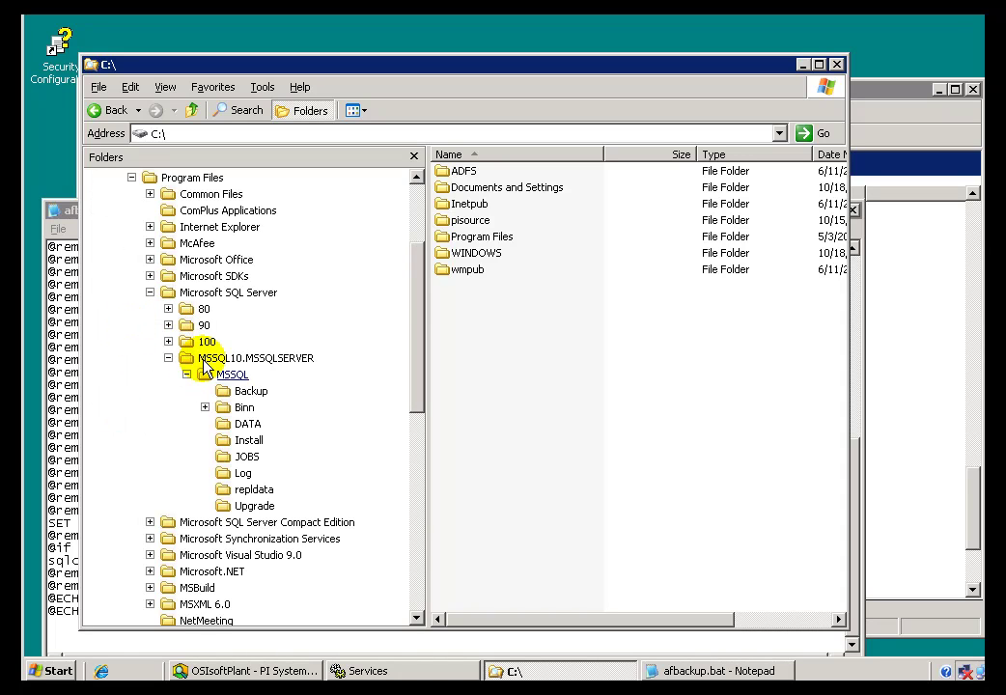
pyautogui.click(417, 557)
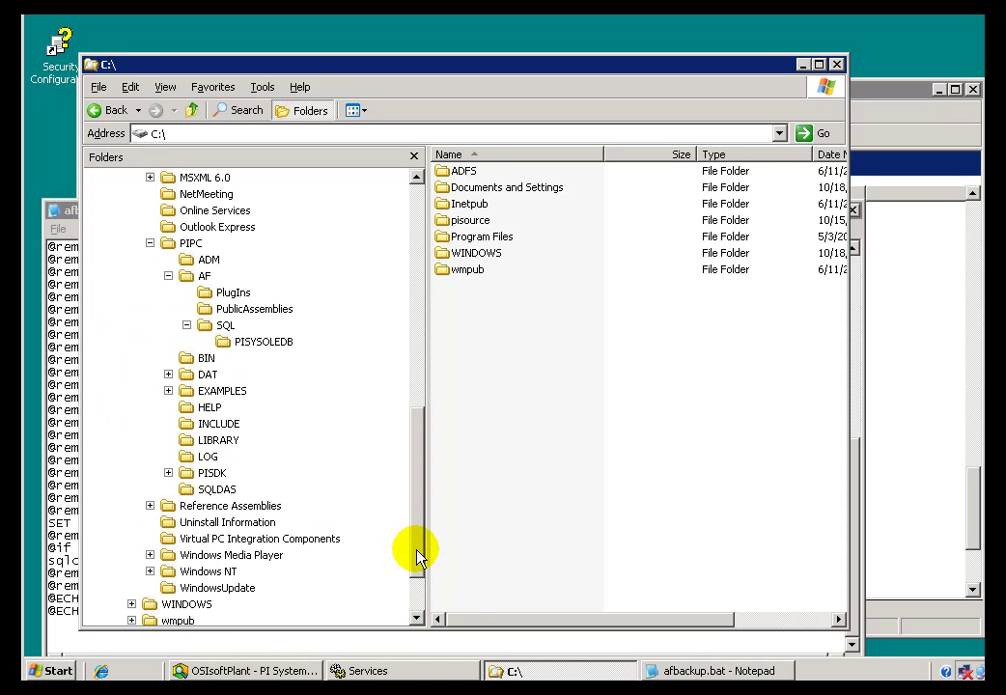
pyautogui.click(206, 277)
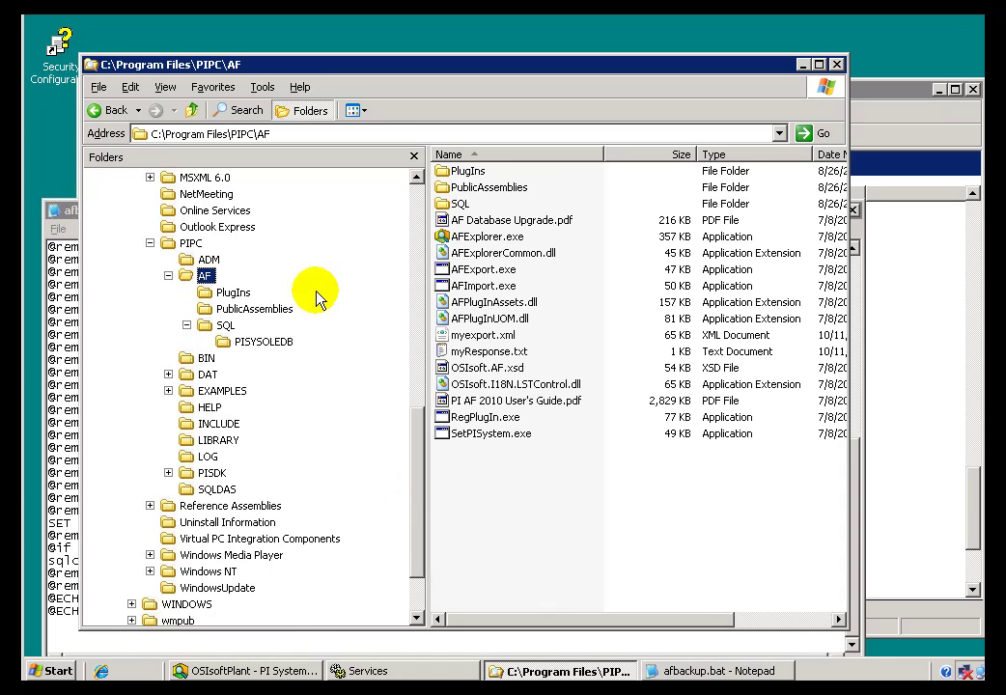
pyautogui.click(218, 327)
# Open afbackup.bat for editing in Notepad and examine the SET SQLINSTANCE and sqlcmd lines at its end
pyautogui.rightClick(452, 220)
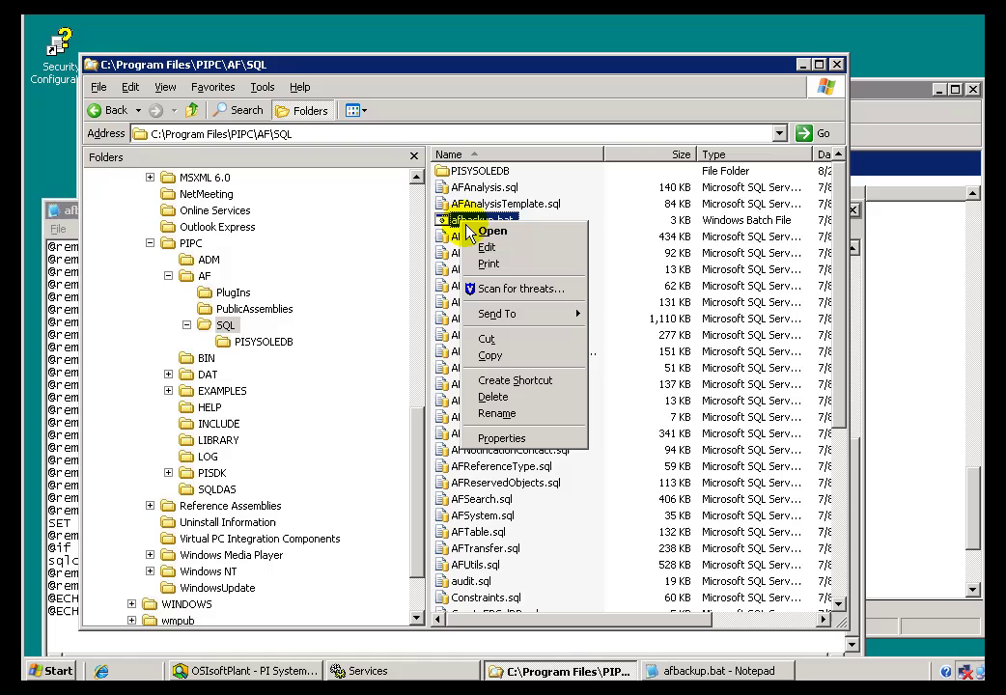
pyautogui.click(498, 249)
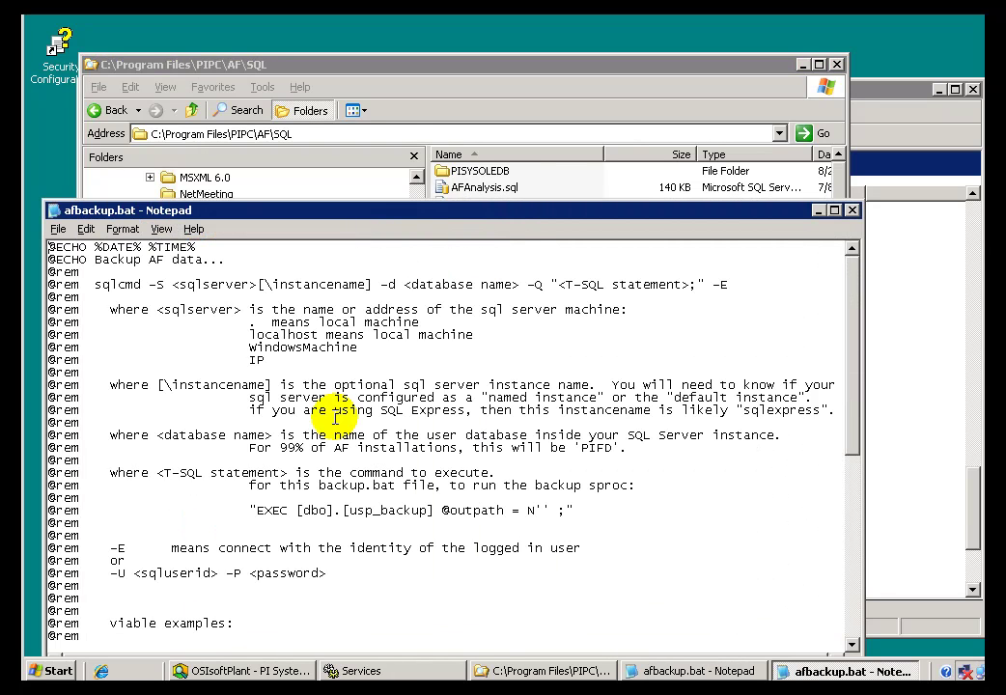
pyautogui.moveTo(849, 431); pyautogui.dragTo(843, 637)
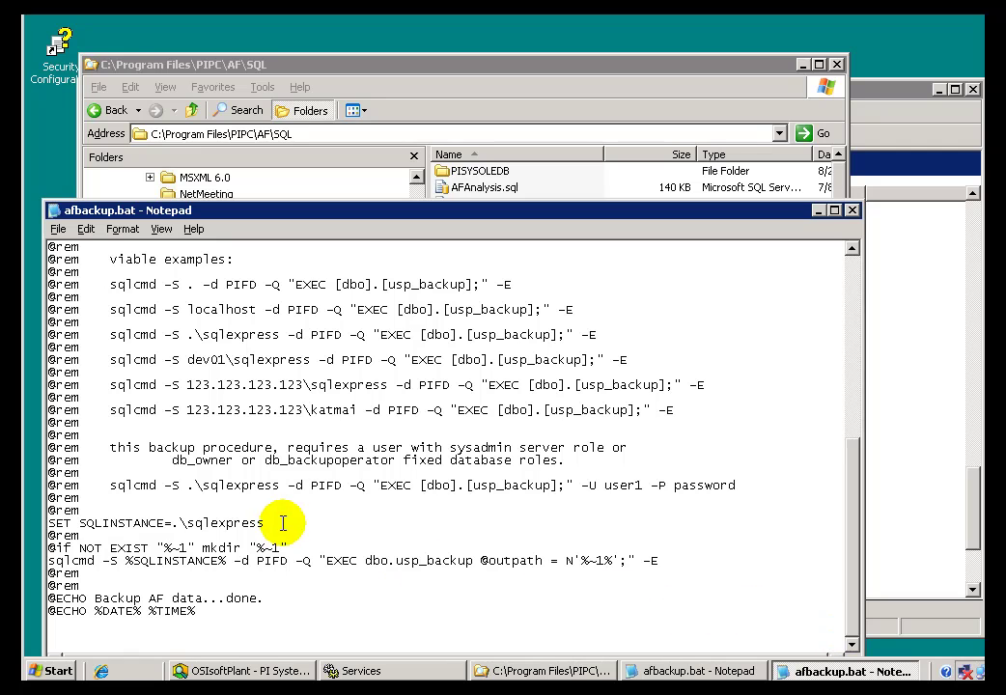
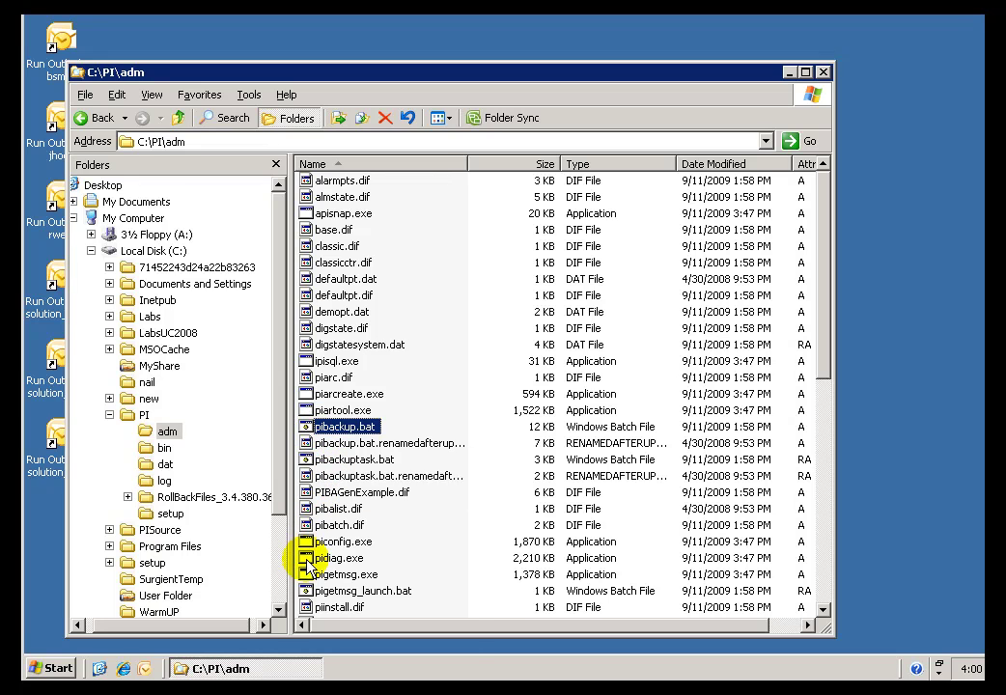
# On the PI Server machine, locate and select pisitebackup.bat.example in the C:\PI\adm folder
pyautogui.click(824, 588)
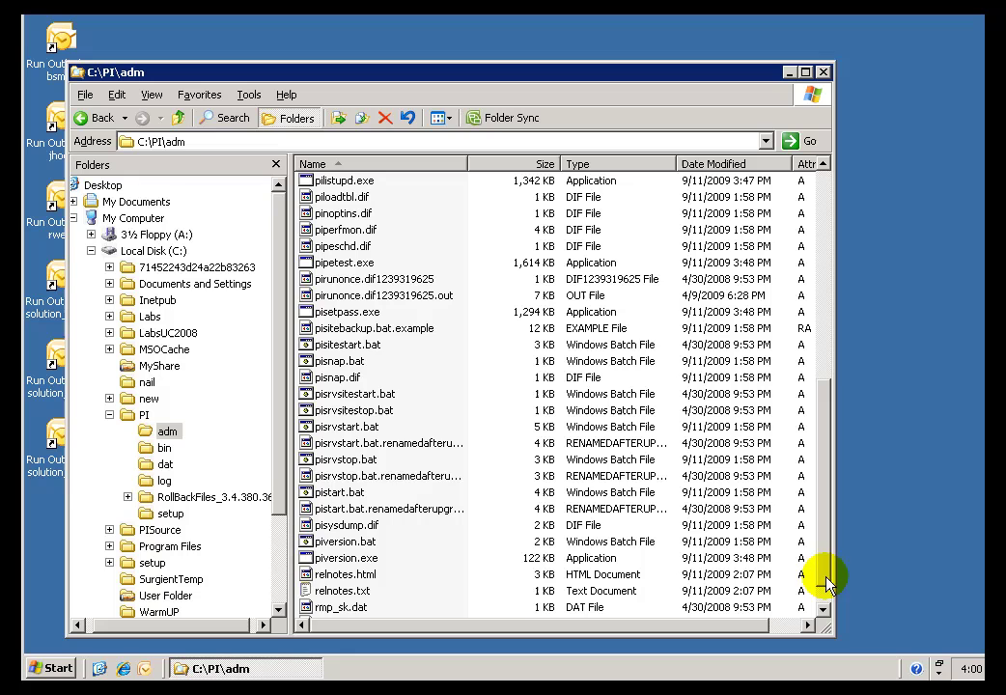
pyautogui.click(309, 331)
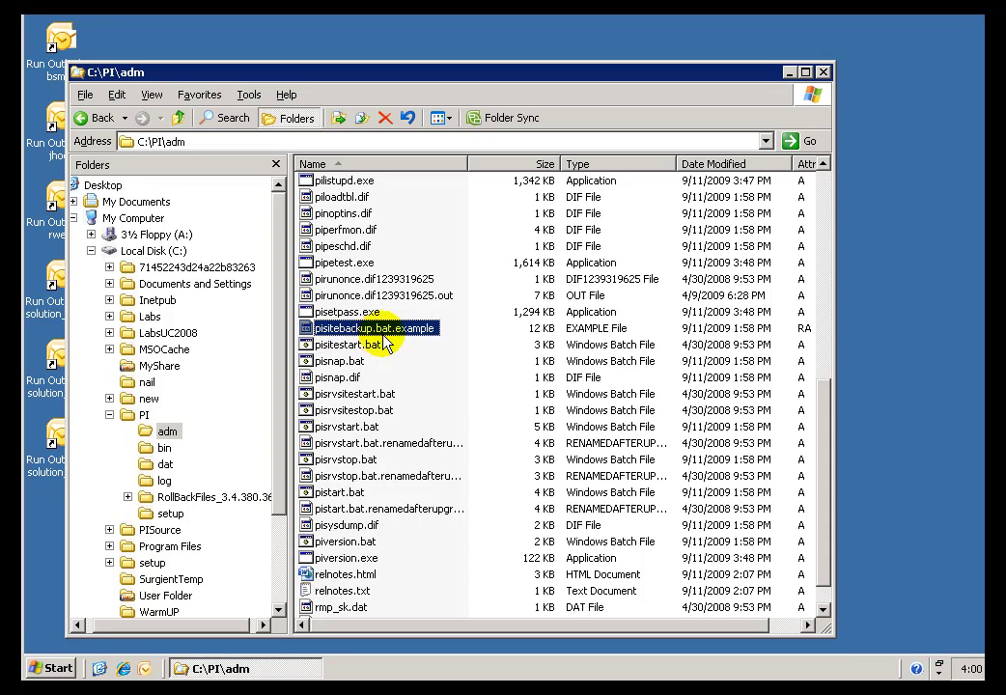